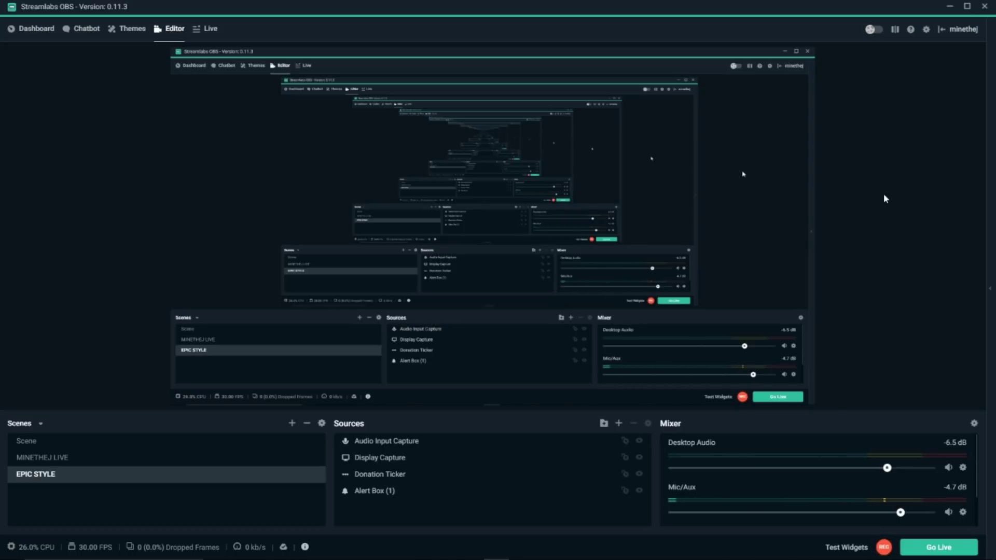
{"action": "left_click", "coordinate": [926, 30]}
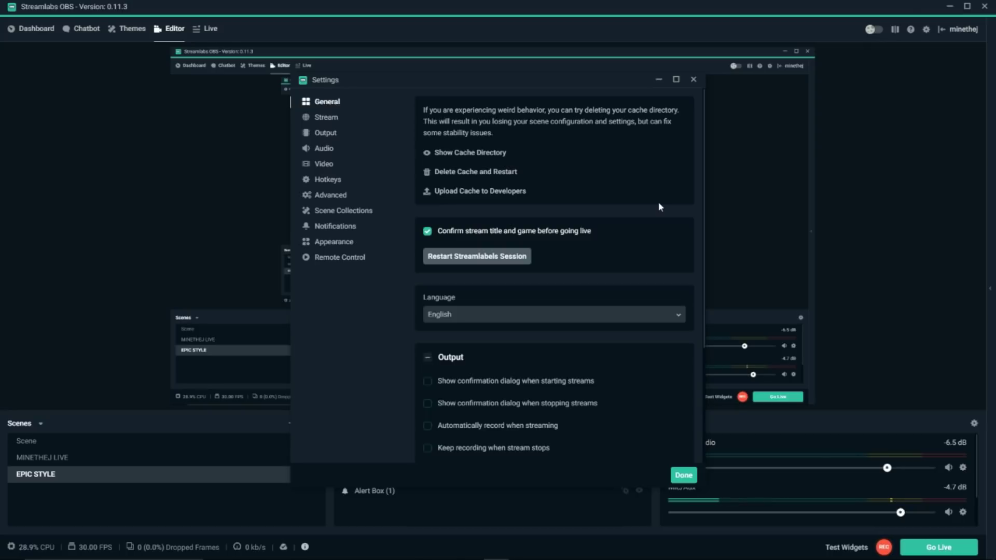
{"action": "left_click", "coordinate": [684, 475]}
{"action": "left_click", "coordinate": [883, 548]}
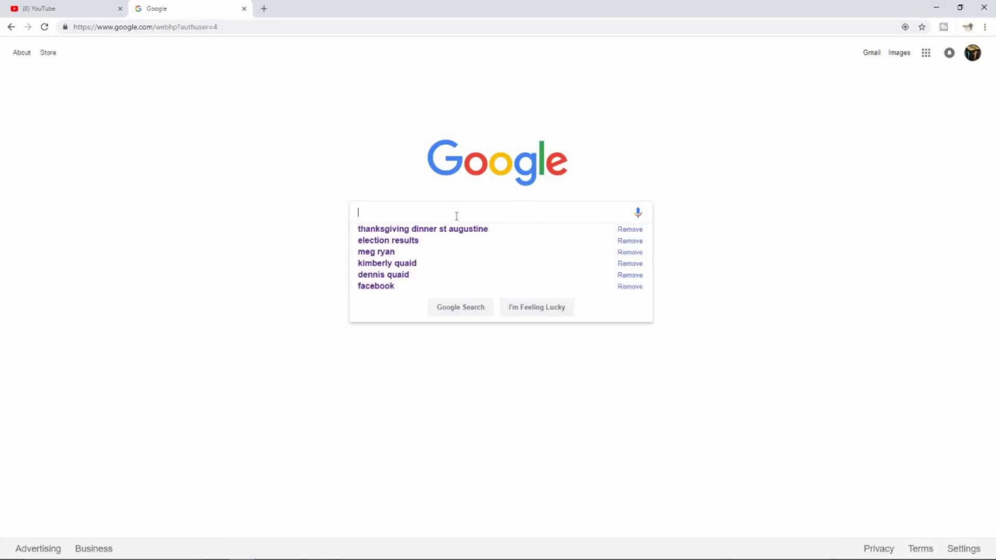
- Search Google for "speed test", open Speedtest by Ookla and run the internet speed test
{"action": "type", "text": "speed "}
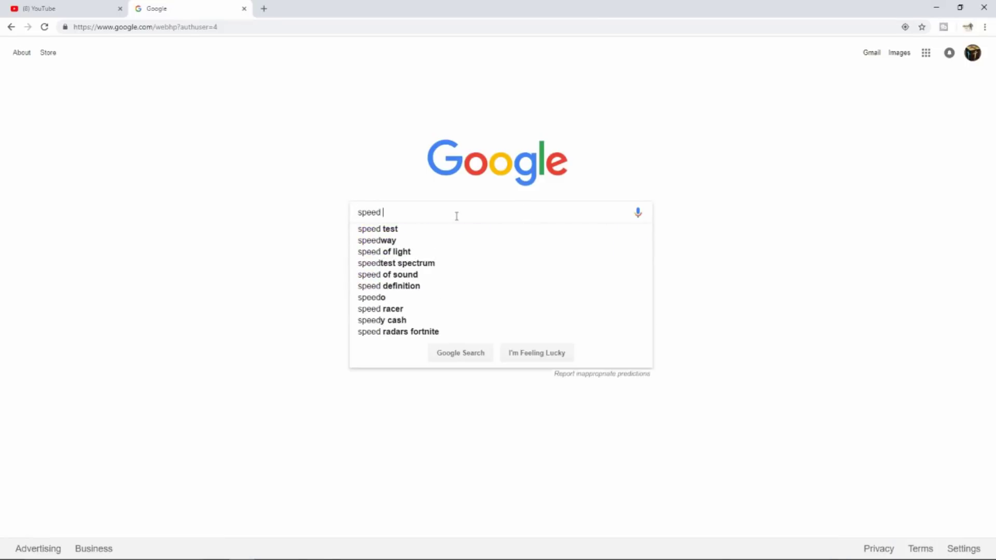
{"action": "type", "text": "test"}
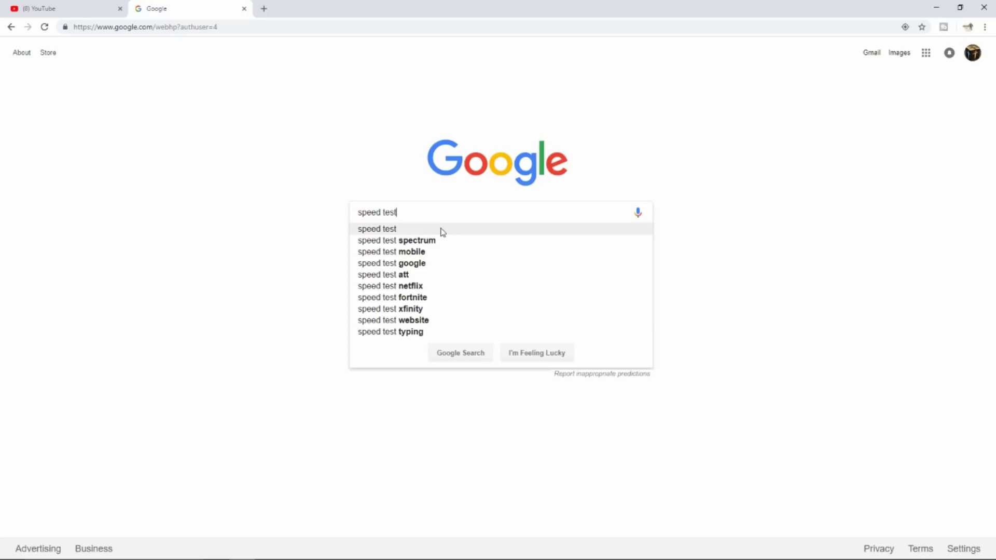
{"action": "left_click", "coordinate": [440, 230]}
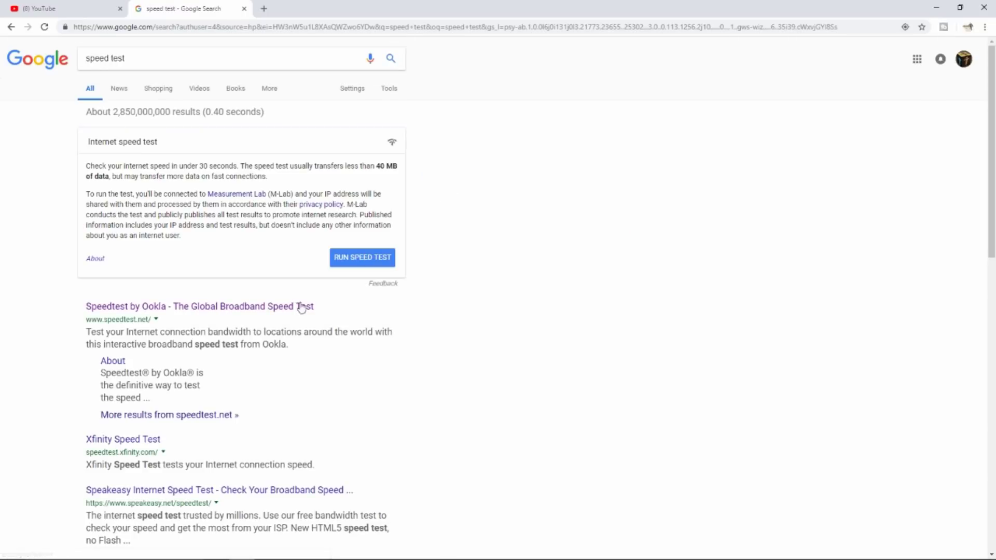
{"action": "left_click", "coordinate": [190, 308]}
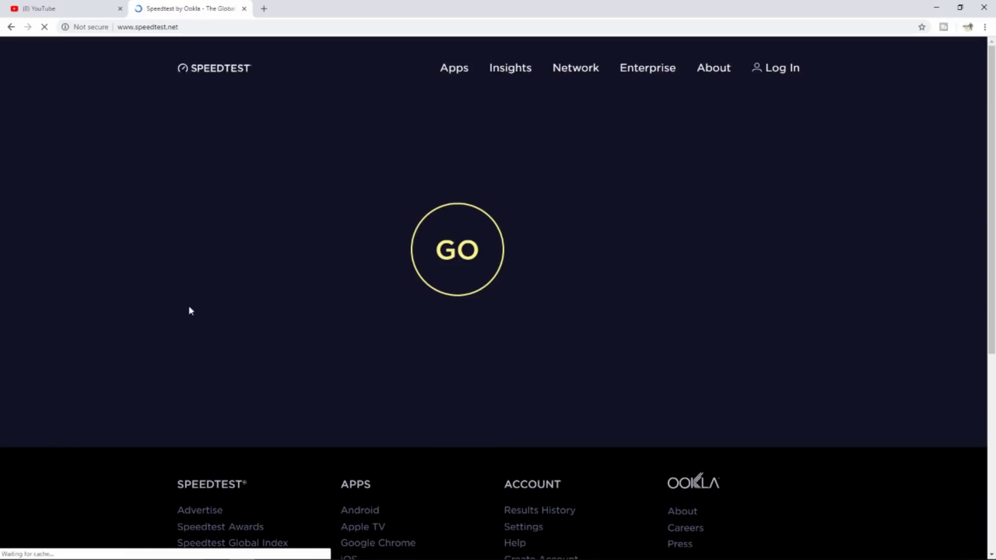
{"action": "left_click", "coordinate": [475, 254]}
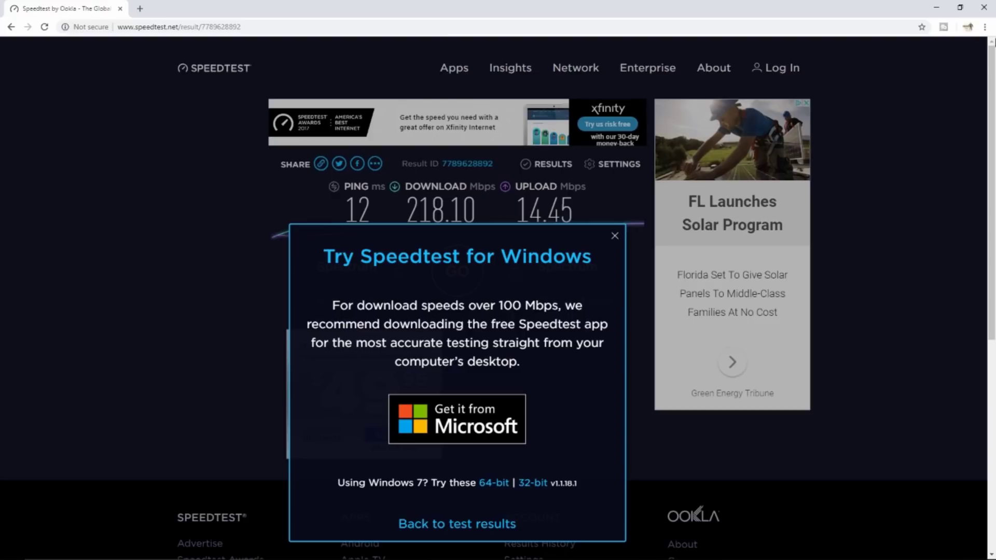
- Switch from the browser back to Streamlabs OBS and open its video settings
{"action": "left_click", "coordinate": [936, 7]}
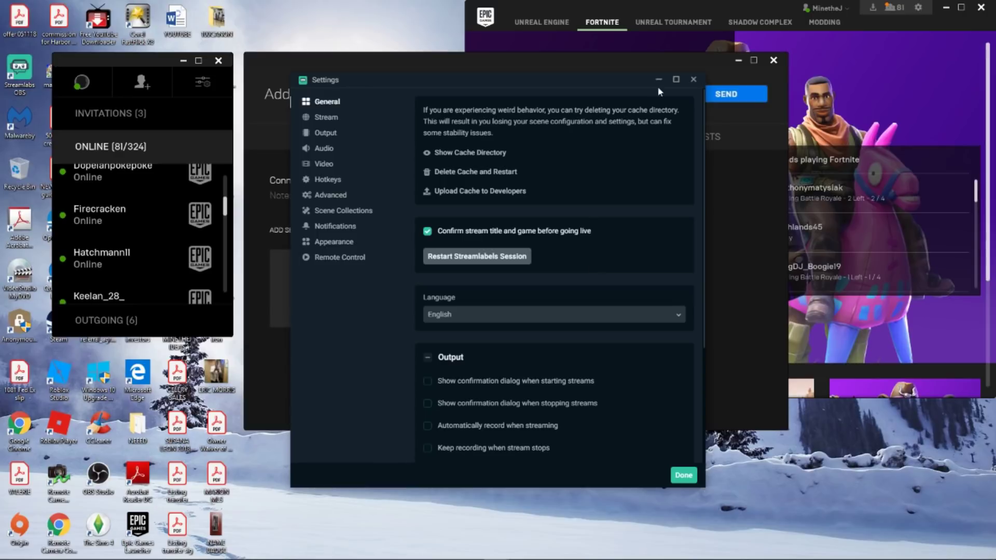
{"action": "mouse_move", "coordinate": [493, 554]}
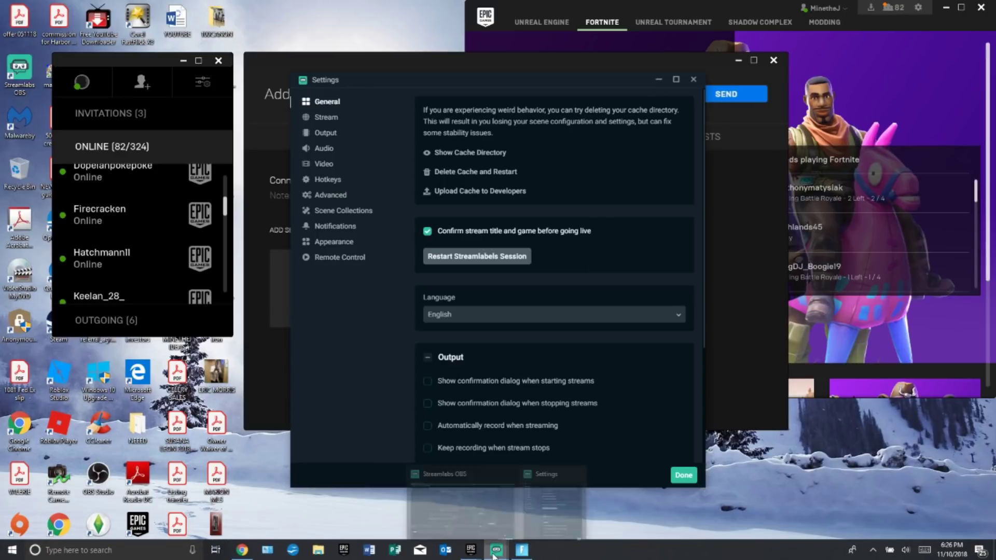
{"action": "left_click", "coordinate": [490, 503]}
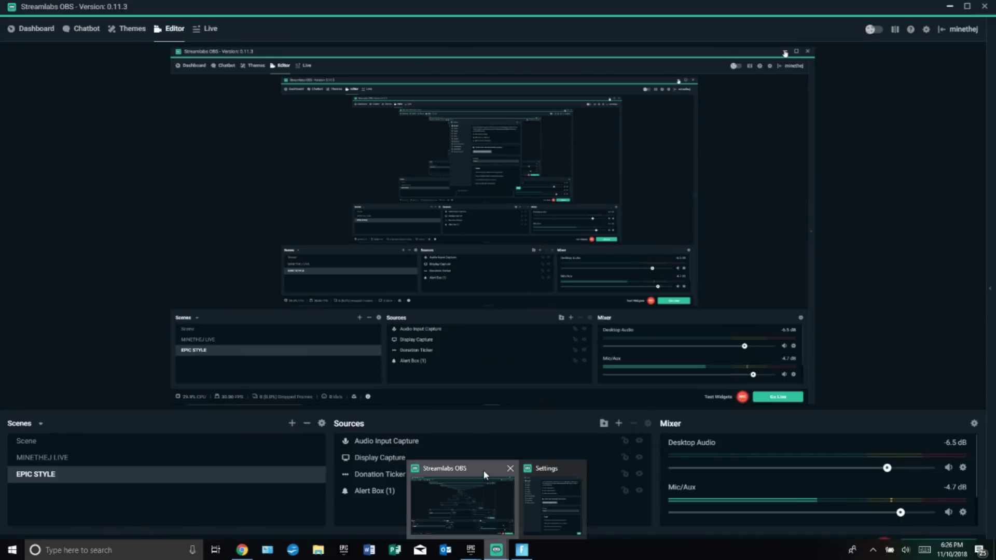
{"action": "left_click", "coordinate": [926, 30]}
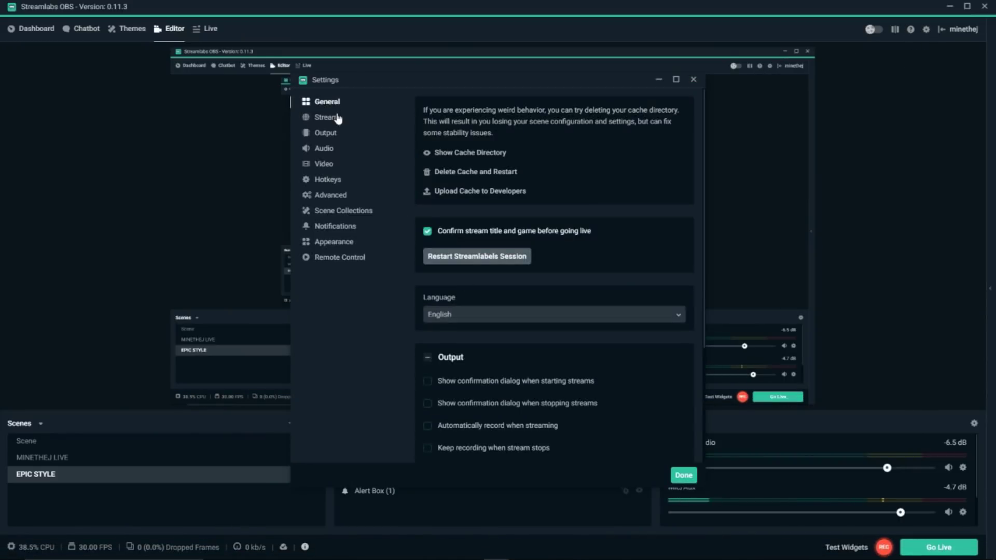
{"action": "left_click", "coordinate": [325, 166]}
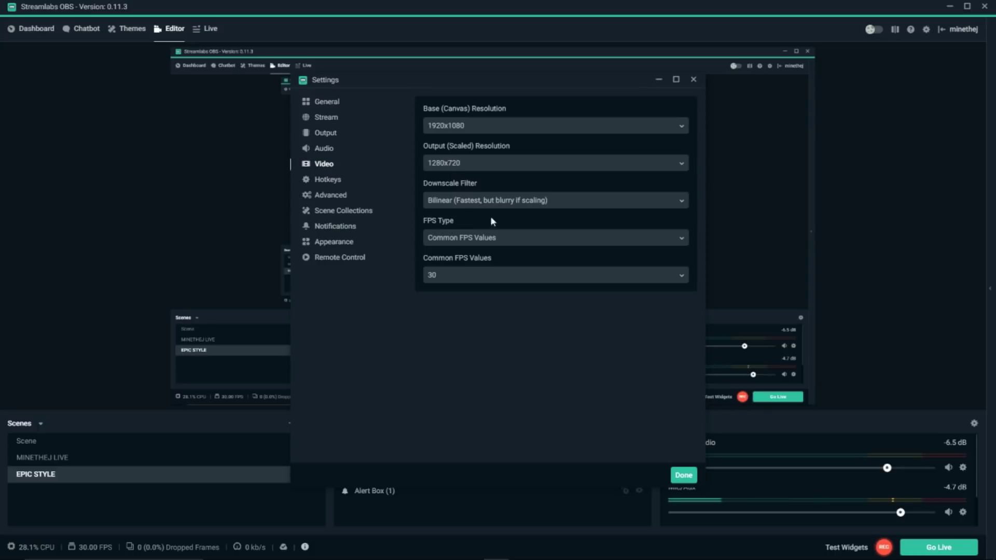
- Set the output (scaled) resolution to 1280x720 in the video settings
{"action": "left_click", "coordinate": [487, 167]}
{"action": "left_click", "coordinate": [473, 181]}
{"action": "left_click", "coordinate": [463, 167]}
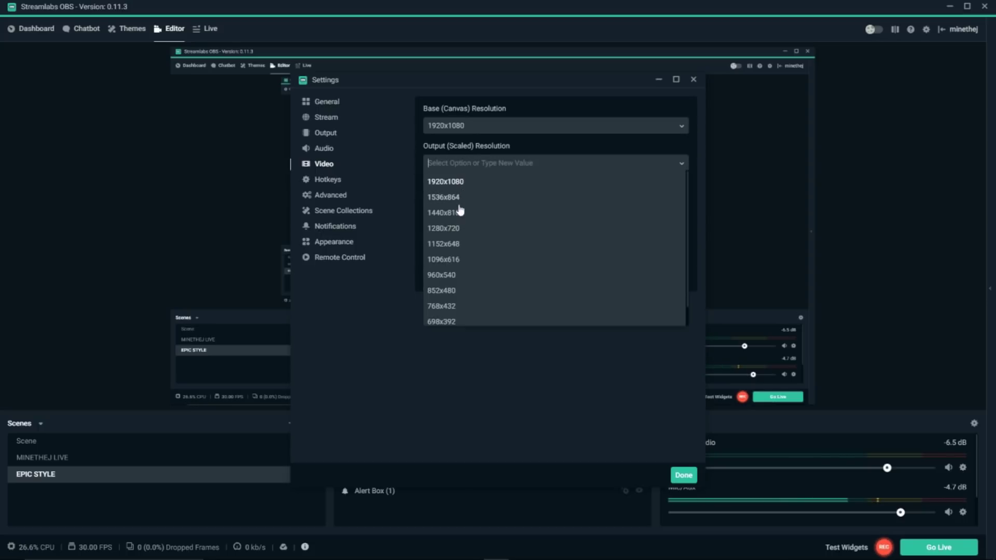
{"action": "left_click", "coordinate": [450, 231]}
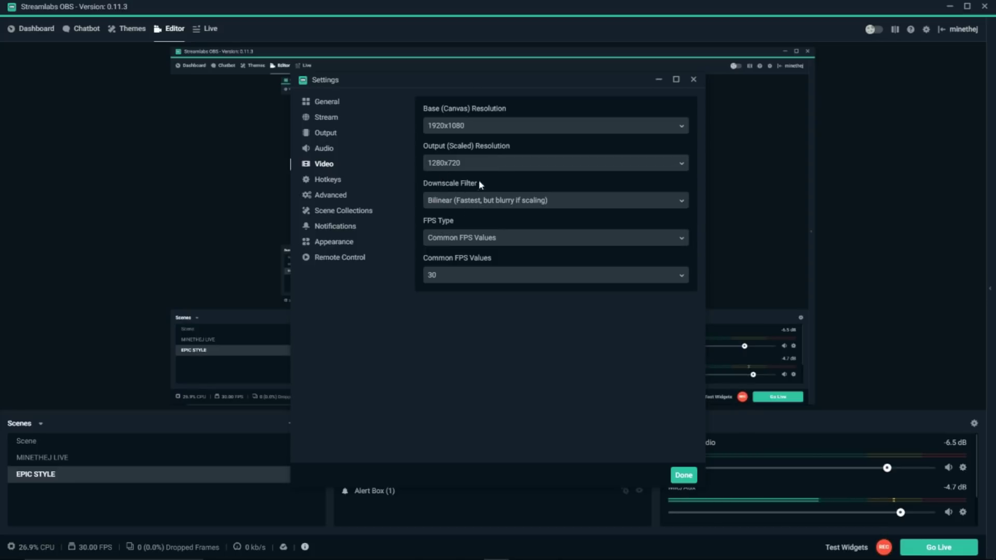
- Set the downscale filter to Bilinear (Fastest, but blurry if scaling)
{"action": "left_click", "coordinate": [495, 202]}
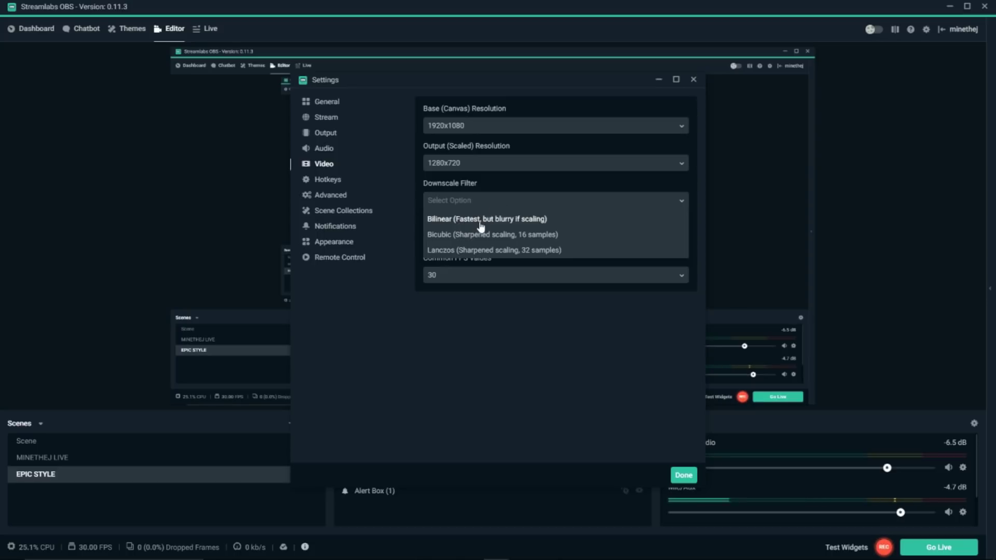
{"action": "left_click", "coordinate": [481, 224]}
{"action": "left_click", "coordinate": [489, 207]}
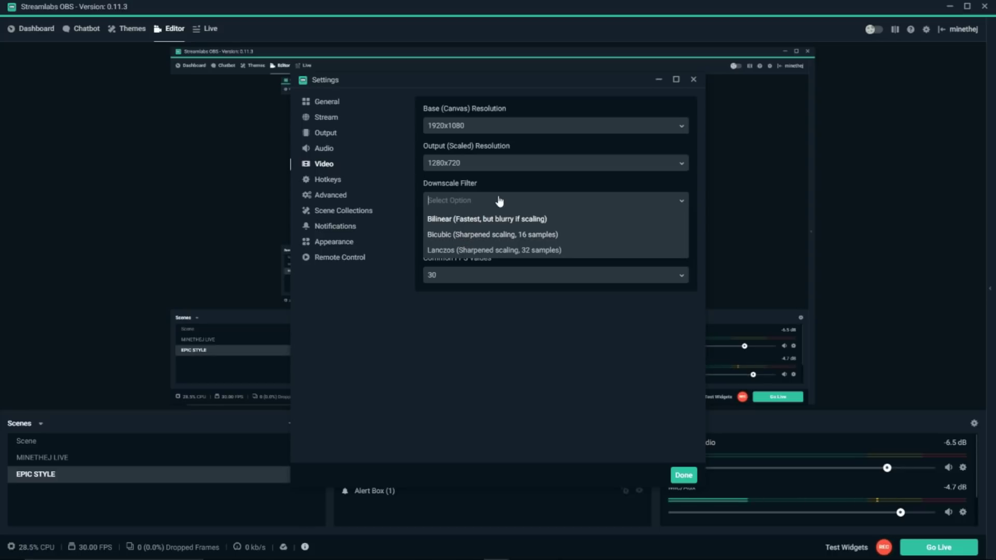
{"action": "left_click", "coordinate": [495, 219]}
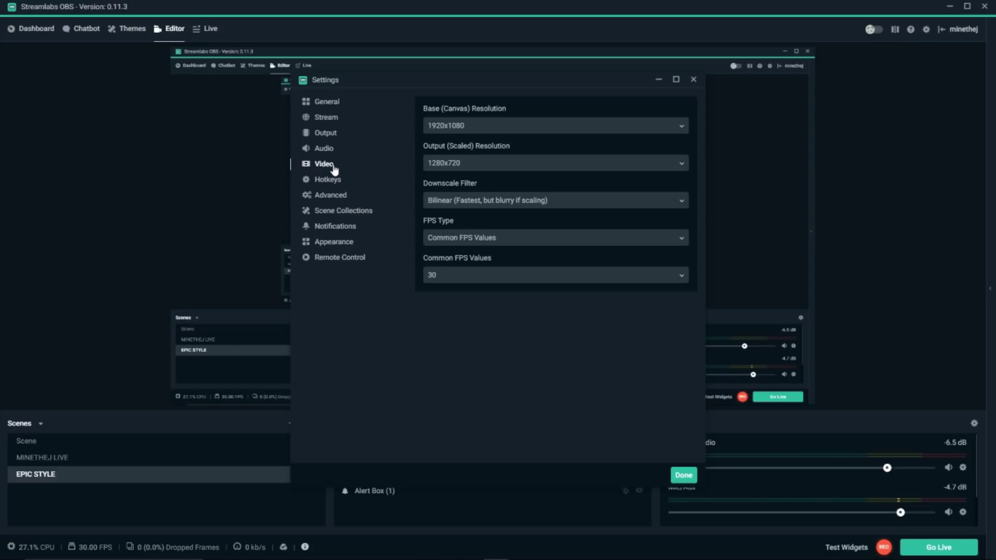
- In the output settings, try NVENC as the streaming encoder and set it back to Software (x264)
{"action": "left_click", "coordinate": [333, 136]}
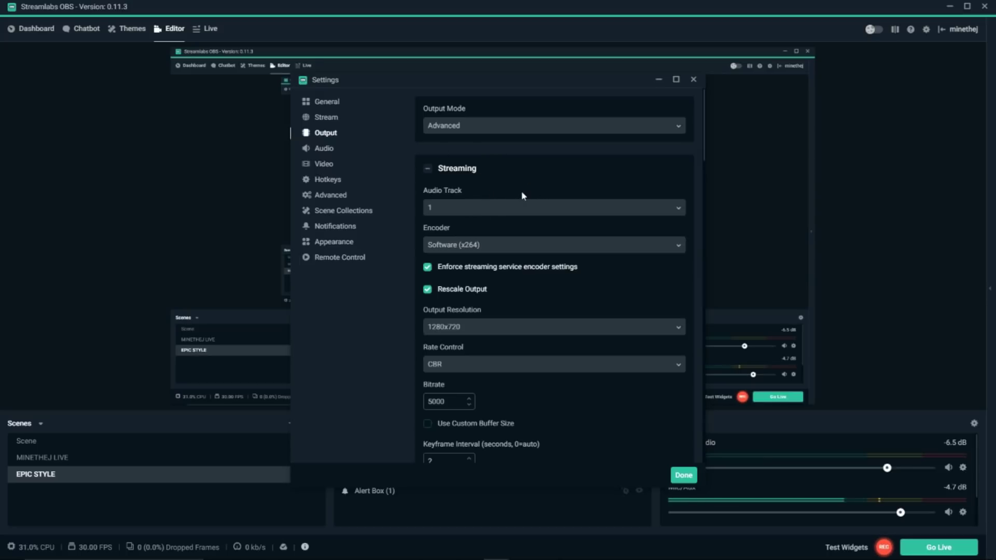
{"action": "scroll", "coordinate": [523, 196], "scroll_direction": "down", "scroll_amount": 1}
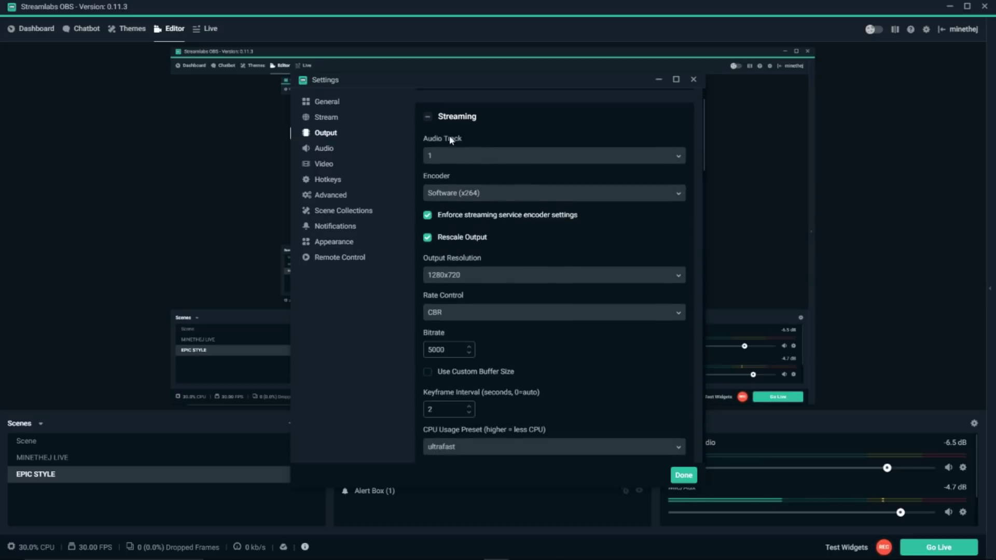
{"action": "left_click", "coordinate": [520, 199]}
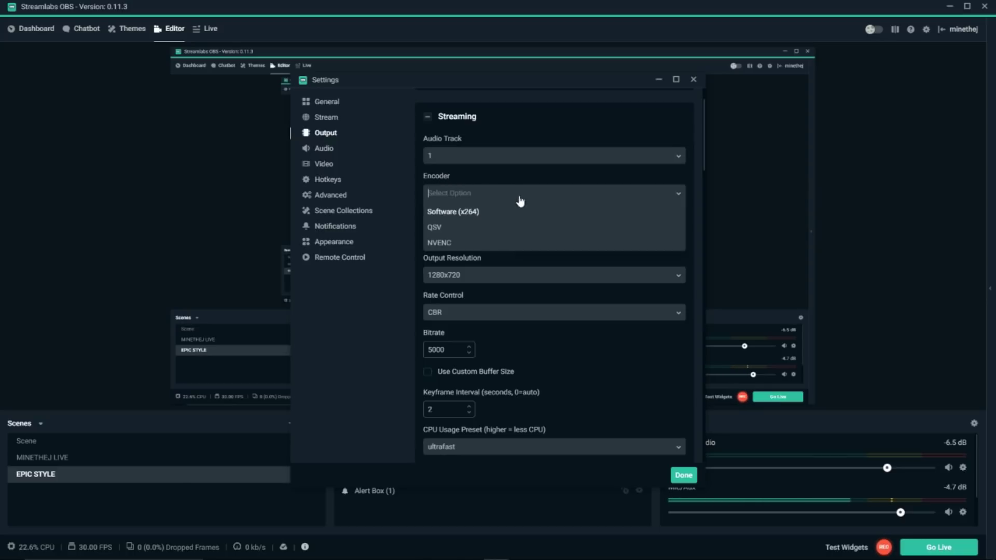
{"action": "left_click", "coordinate": [450, 244]}
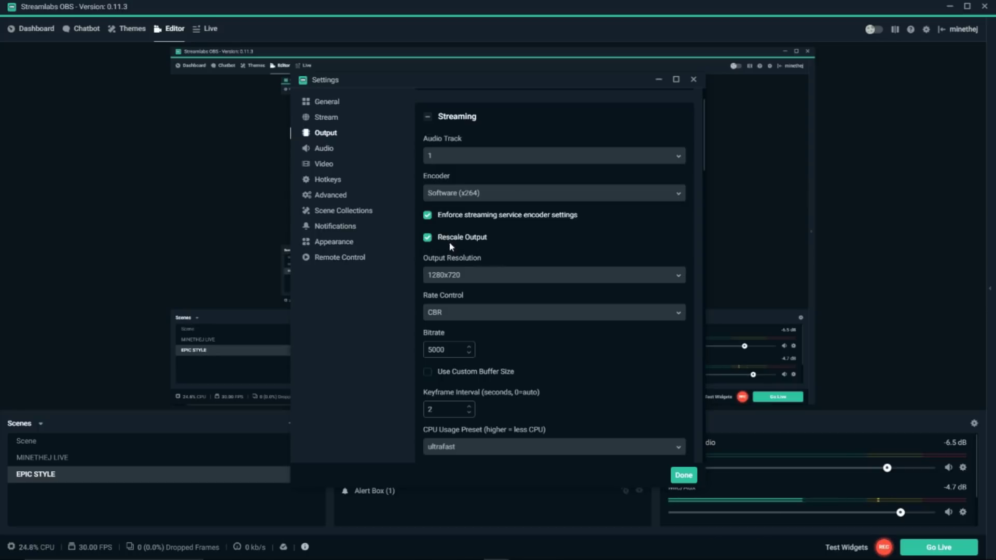
{"action": "left_click", "coordinate": [471, 198]}
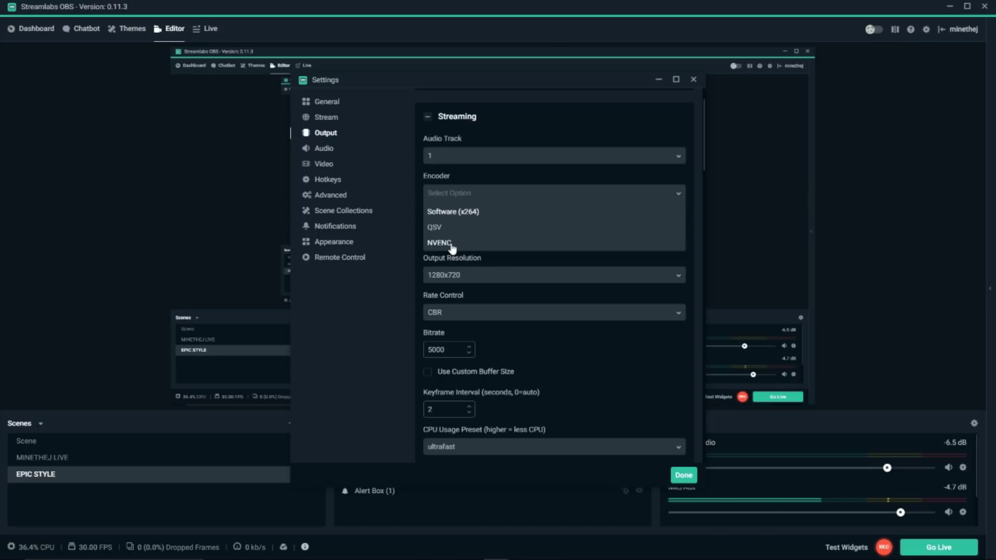
{"action": "left_click", "coordinate": [452, 243]}
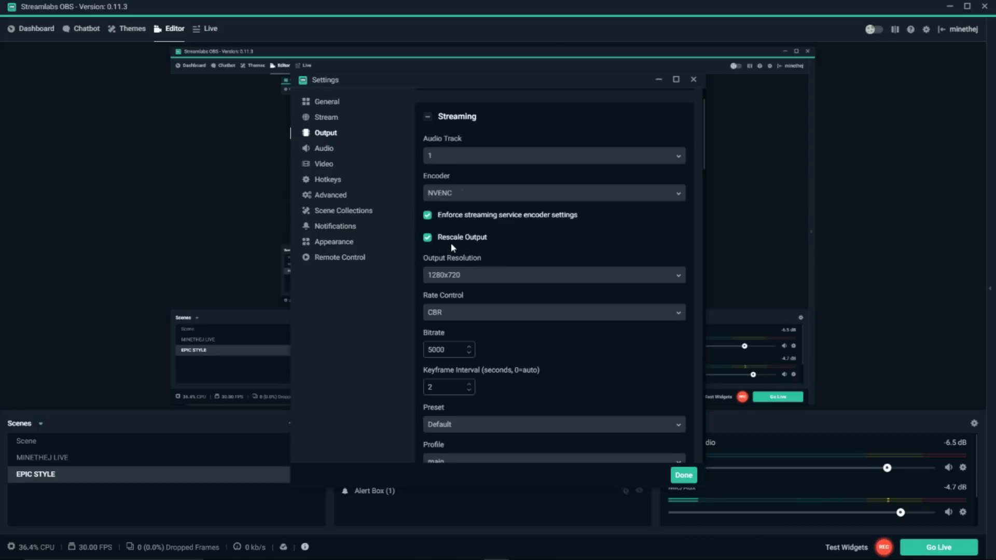
{"action": "left_click", "coordinate": [528, 203]}
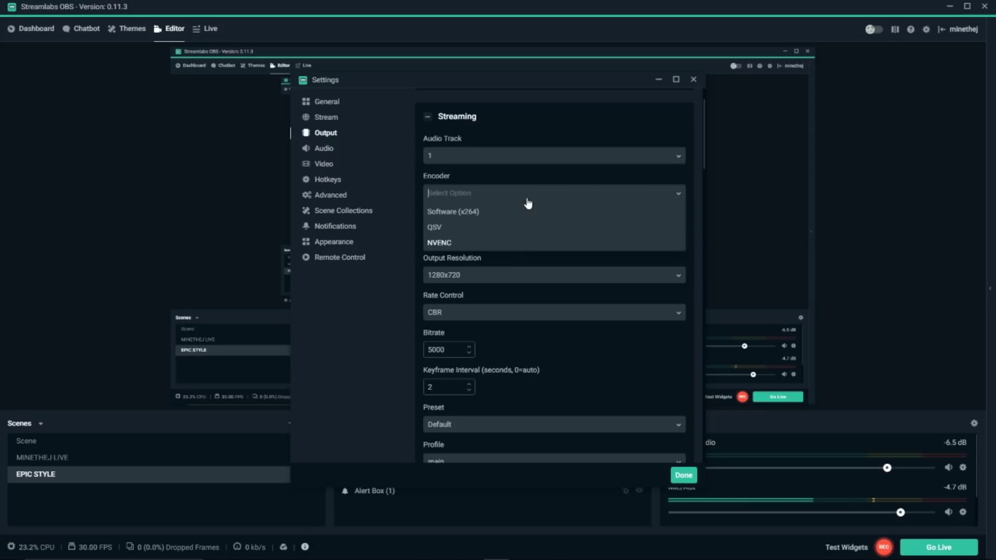
{"action": "left_click", "coordinate": [440, 213]}
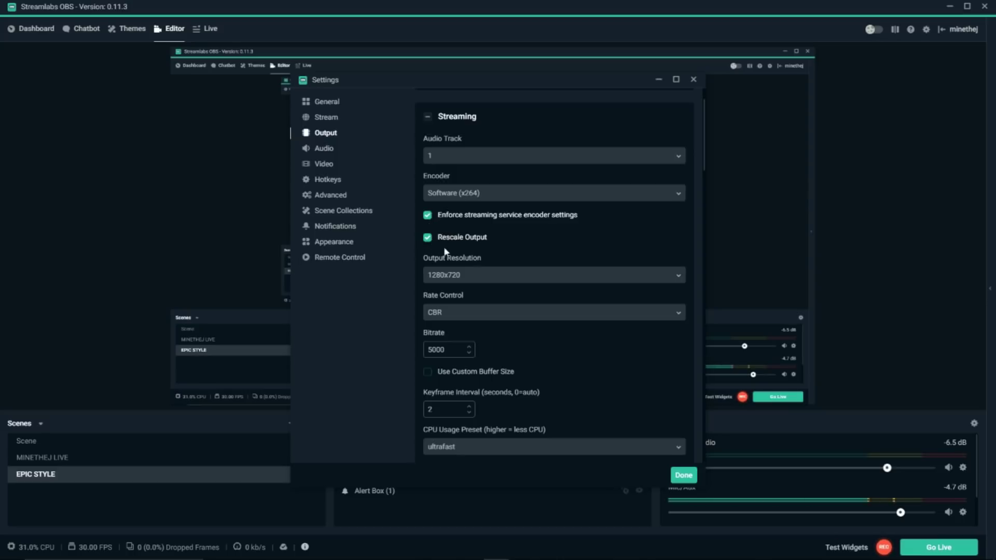
- Examine the output resolution options available for rescaling the stream
{"action": "scroll", "coordinate": [513, 279], "scroll_direction": "down", "scroll_amount": 1}
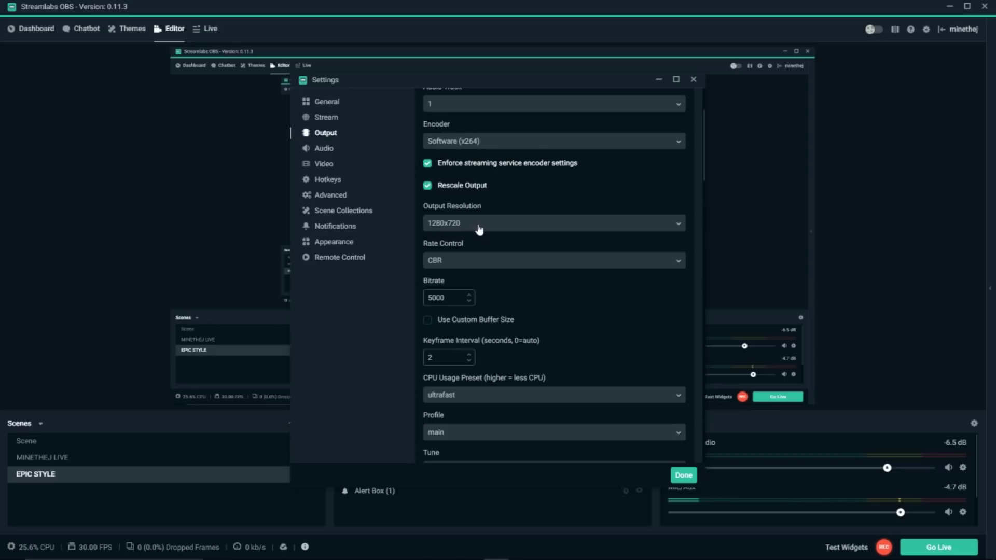
{"action": "left_click", "coordinate": [479, 229]}
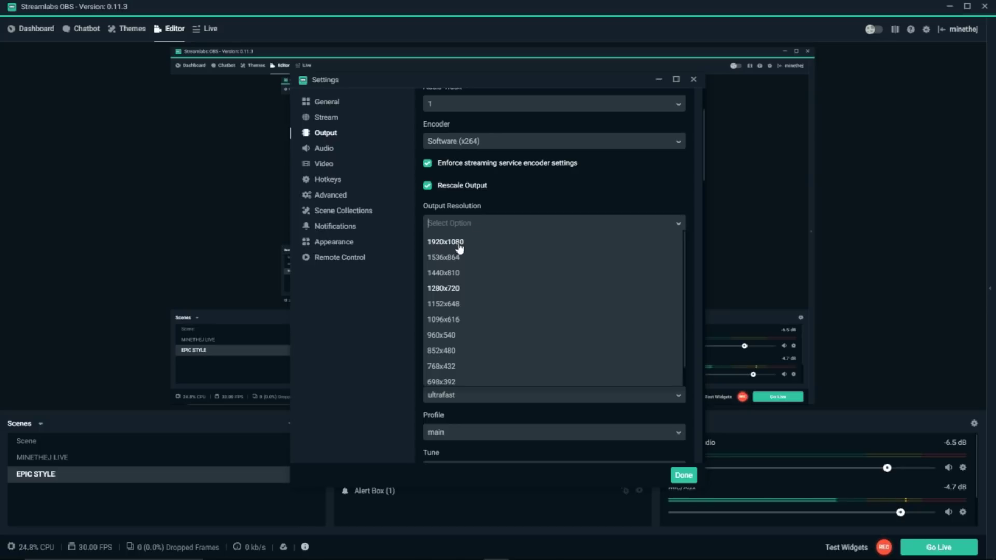
{"action": "left_click", "coordinate": [512, 195]}
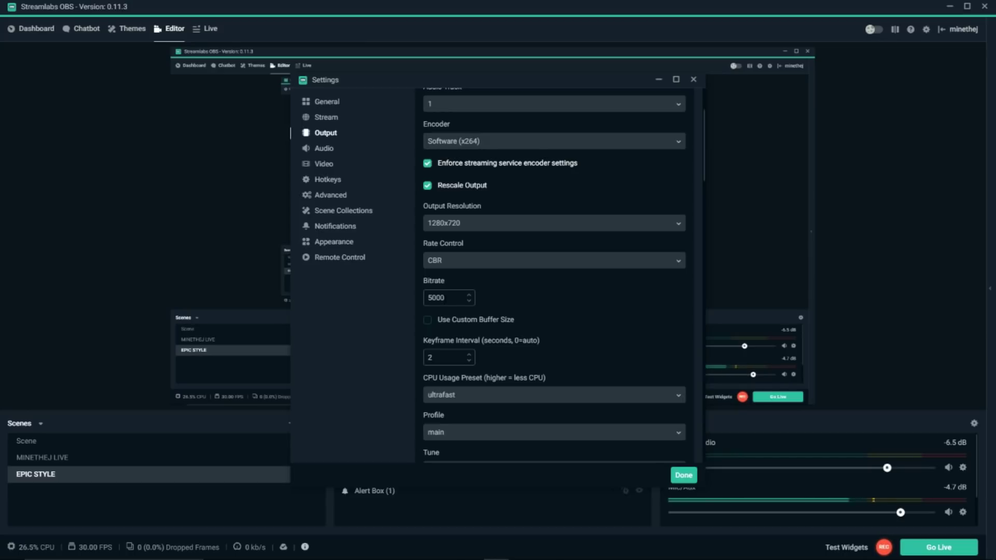
- Set the streaming encoder's CPU usage preset to ultrafast
{"action": "scroll", "coordinate": [552, 298], "scroll_direction": "down", "scroll_amount": 1}
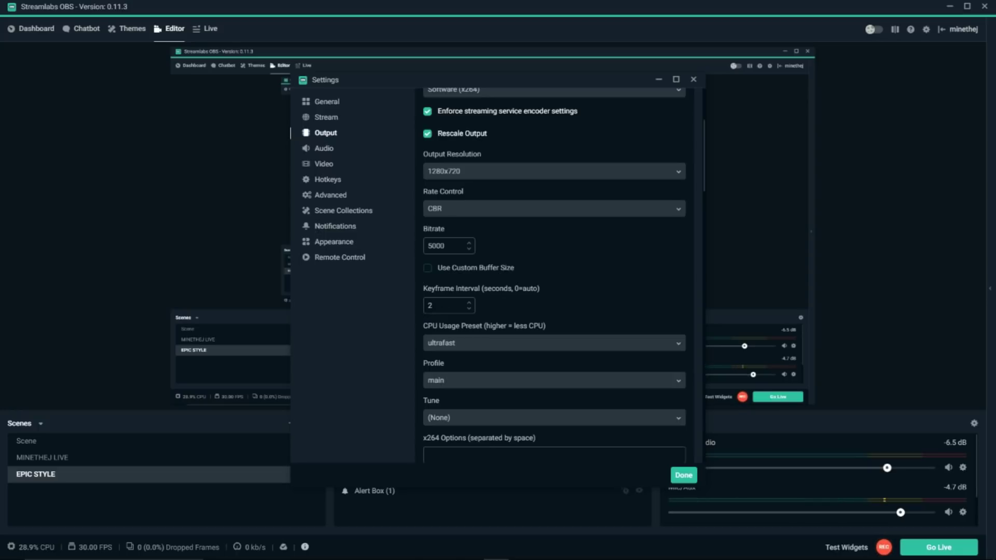
{"action": "scroll", "coordinate": [547, 258], "scroll_direction": "down", "scroll_amount": 3}
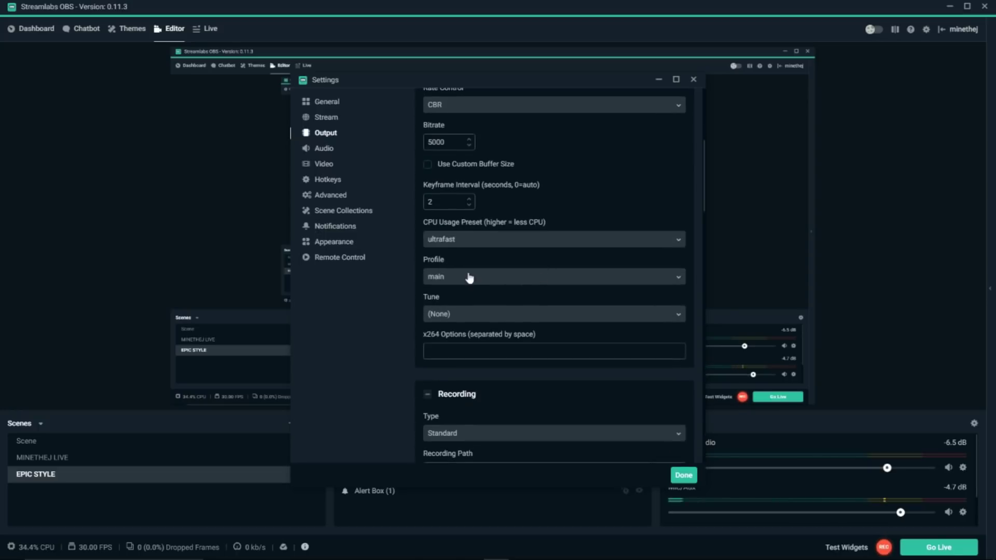
{"action": "left_click", "coordinate": [465, 244]}
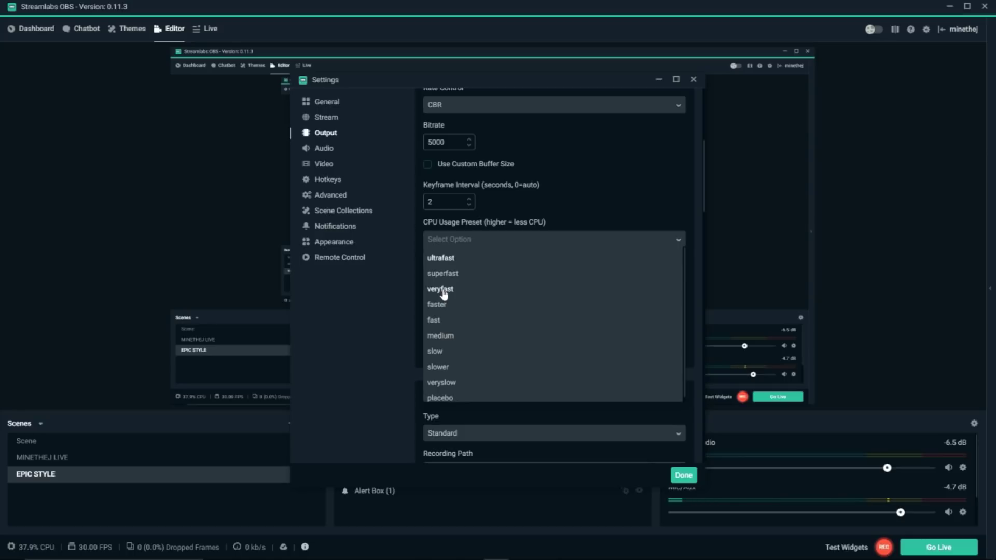
{"action": "left_click", "coordinate": [441, 259]}
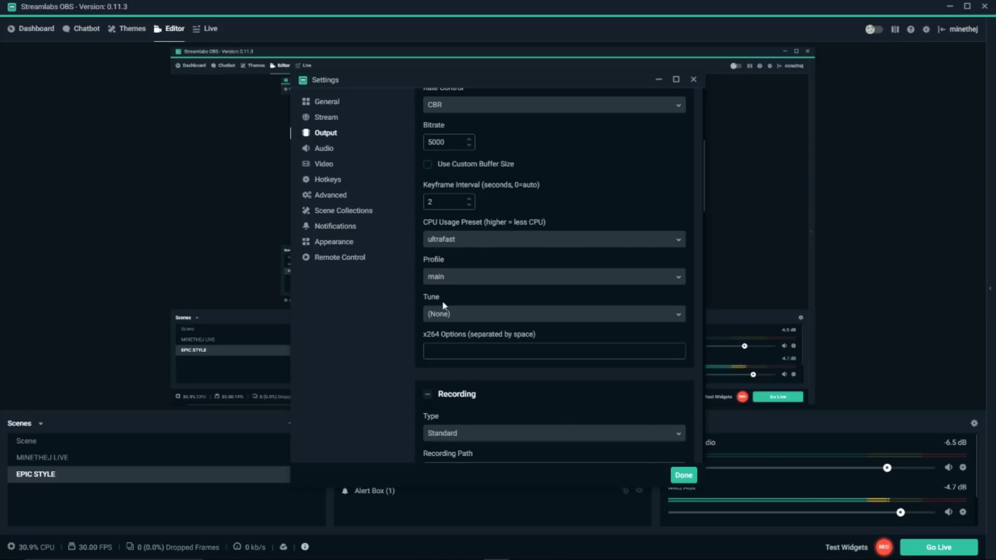
- Examine the streaming encoder's Tune options and the recording settings below them
{"action": "left_click", "coordinate": [680, 316]}
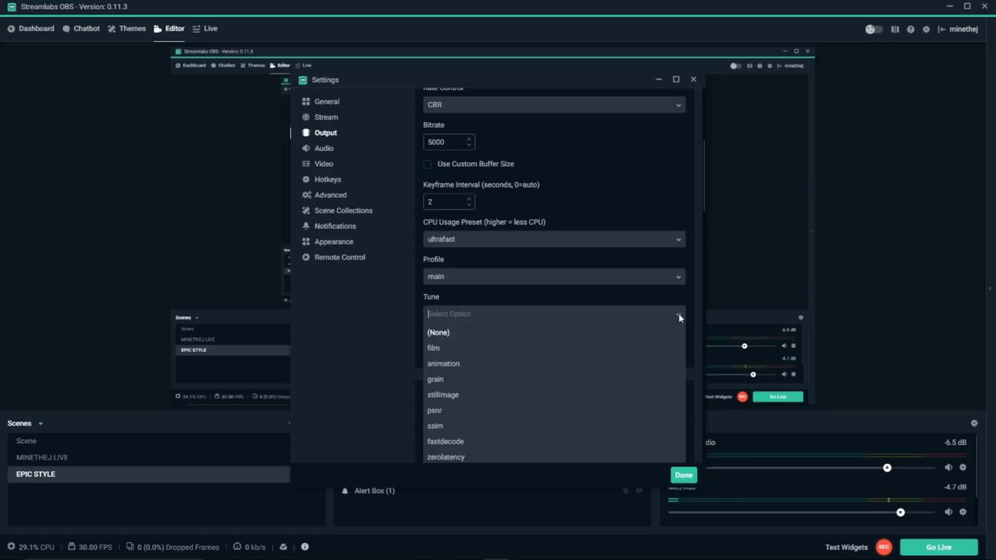
{"action": "left_click", "coordinate": [559, 292]}
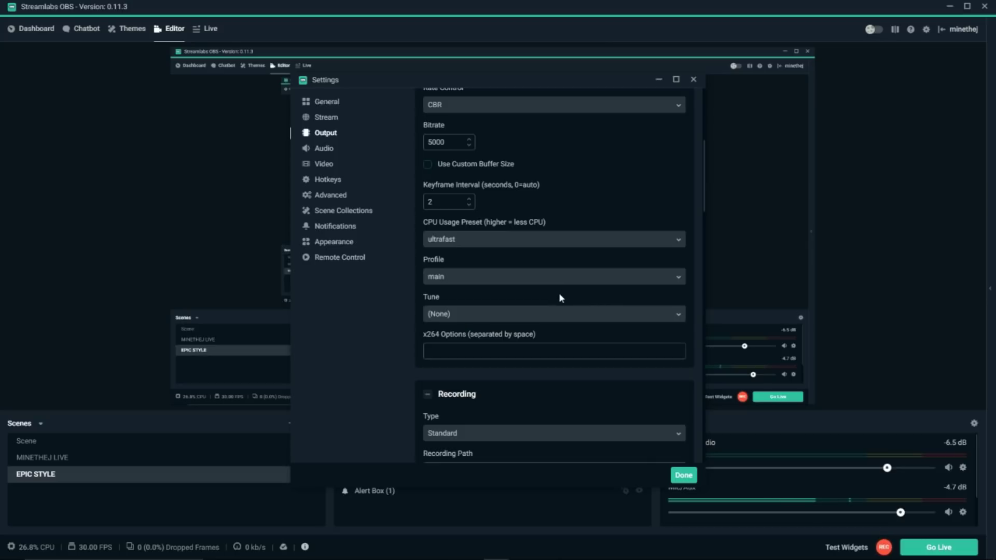
{"action": "scroll", "coordinate": [556, 378], "scroll_direction": "down", "scroll_amount": 3}
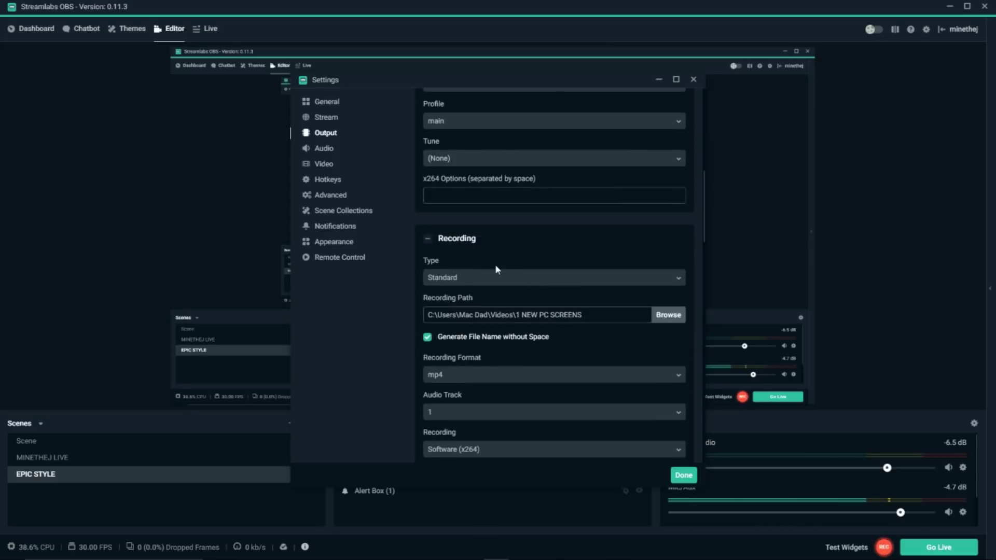
- Examine the recording output's format, encoder, resolution, bitrate and x264 settings, and review the streaming output settings again
{"action": "scroll", "coordinate": [528, 282], "scroll_direction": "down", "scroll_amount": 2}
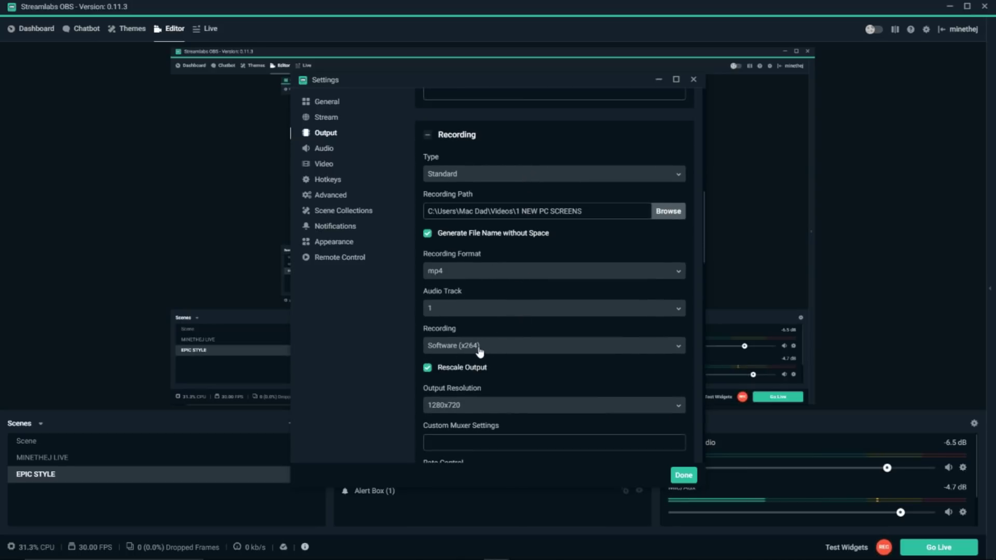
{"action": "scroll", "coordinate": [492, 358], "scroll_direction": "down", "scroll_amount": 2}
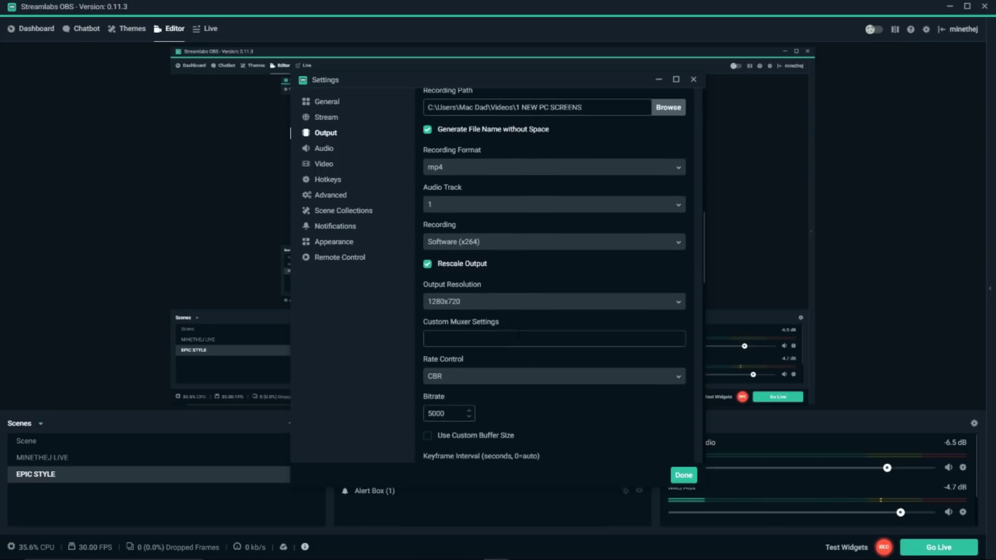
{"action": "scroll", "coordinate": [477, 348], "scroll_direction": "down", "scroll_amount": 1}
{"action": "scroll", "coordinate": [530, 366], "scroll_direction": "down", "scroll_amount": 1}
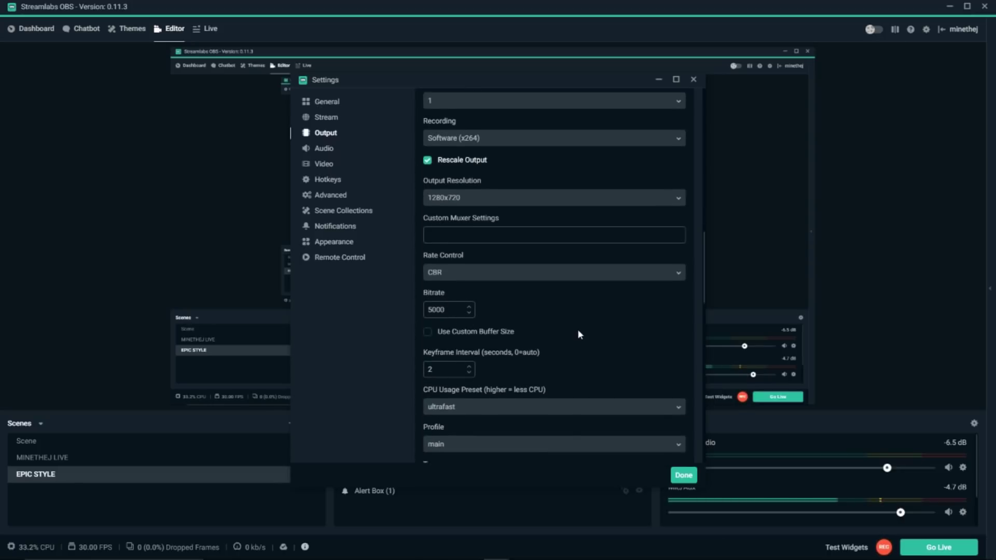
{"action": "scroll", "coordinate": [575, 332], "scroll_direction": "down", "scroll_amount": 2}
{"action": "scroll", "coordinate": [573, 345], "scroll_direction": "down", "scroll_amount": 2}
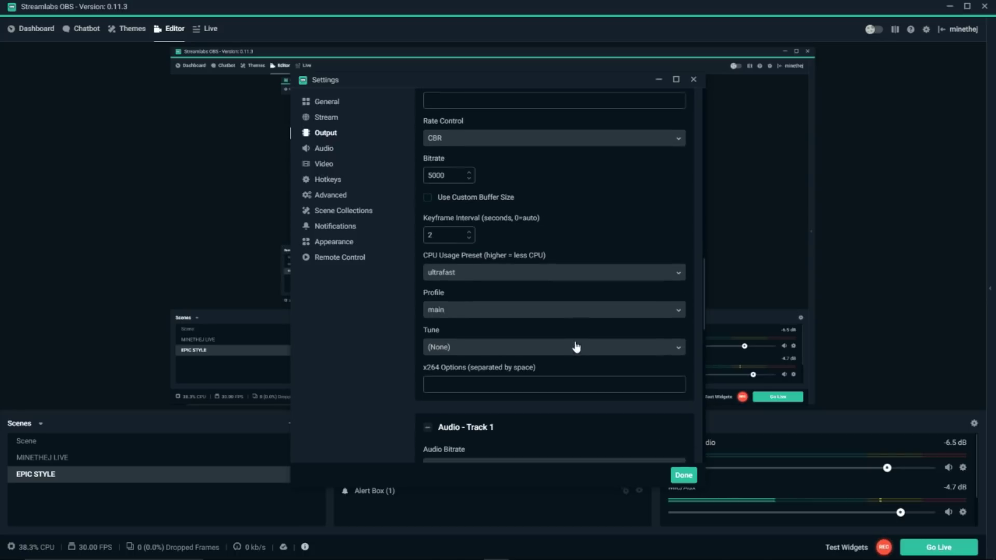
{"action": "scroll", "coordinate": [578, 251], "scroll_direction": "up", "scroll_amount": 2}
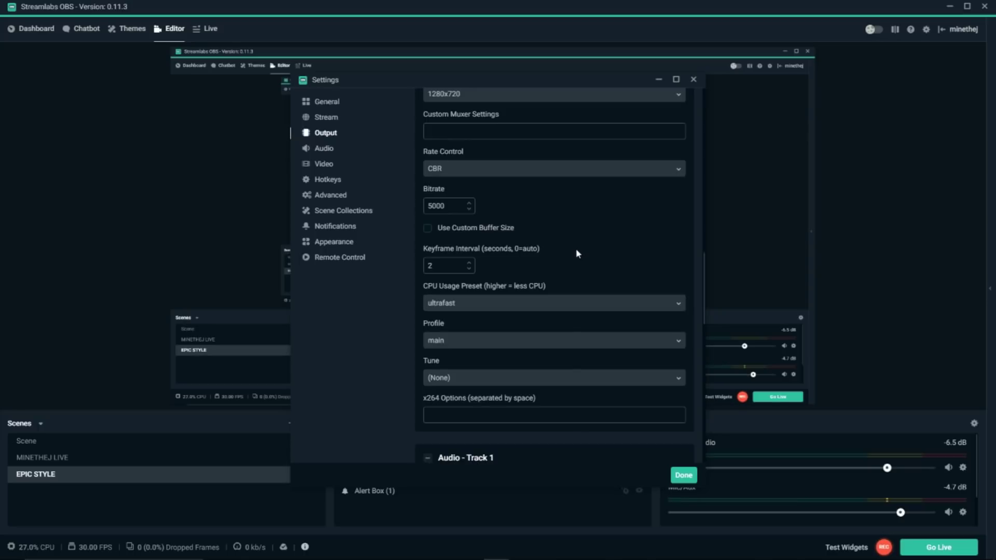
{"action": "scroll", "coordinate": [544, 267], "scroll_direction": "up", "scroll_amount": 2}
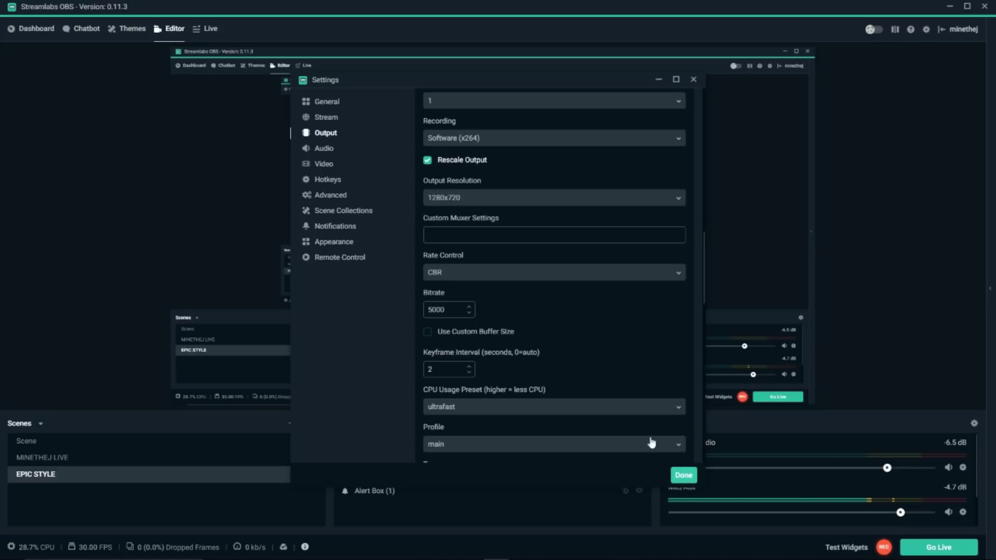
{"action": "scroll", "coordinate": [622, 352], "scroll_direction": "up", "scroll_amount": 10}
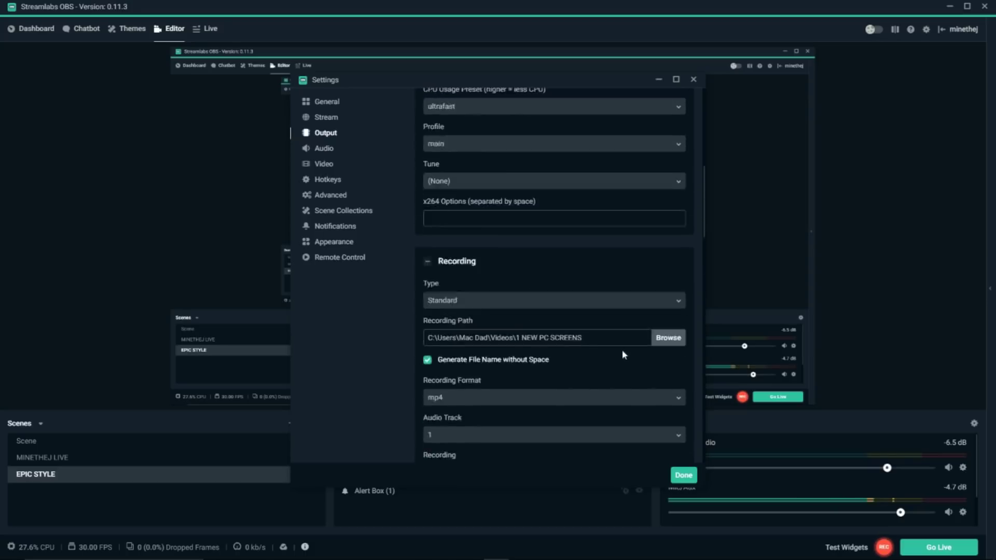
{"action": "scroll", "coordinate": [623, 355], "scroll_direction": "up", "scroll_amount": 2}
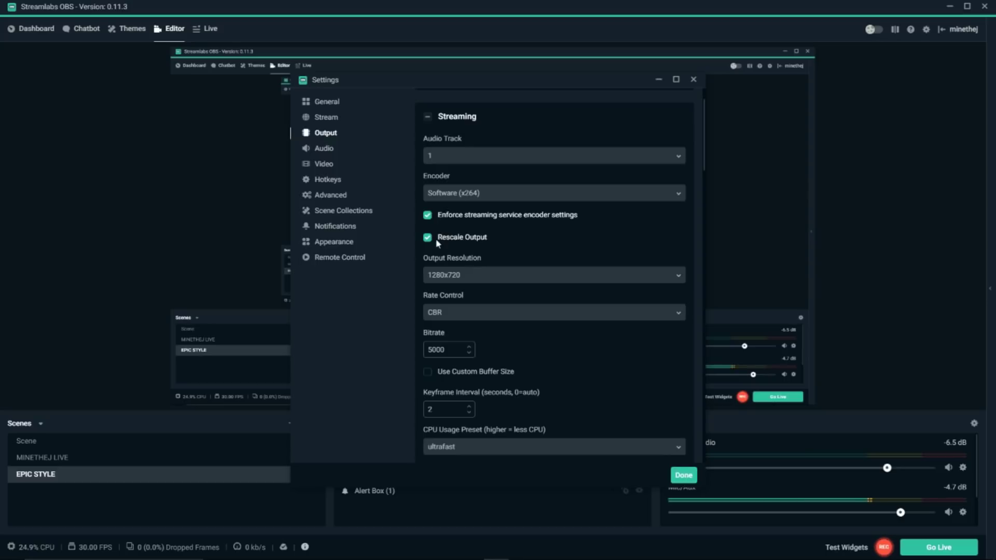
- Set the process priority to Above Normal in the advanced settings, check the remaining advanced options, and finish the settings
{"action": "left_click", "coordinate": [343, 197]}
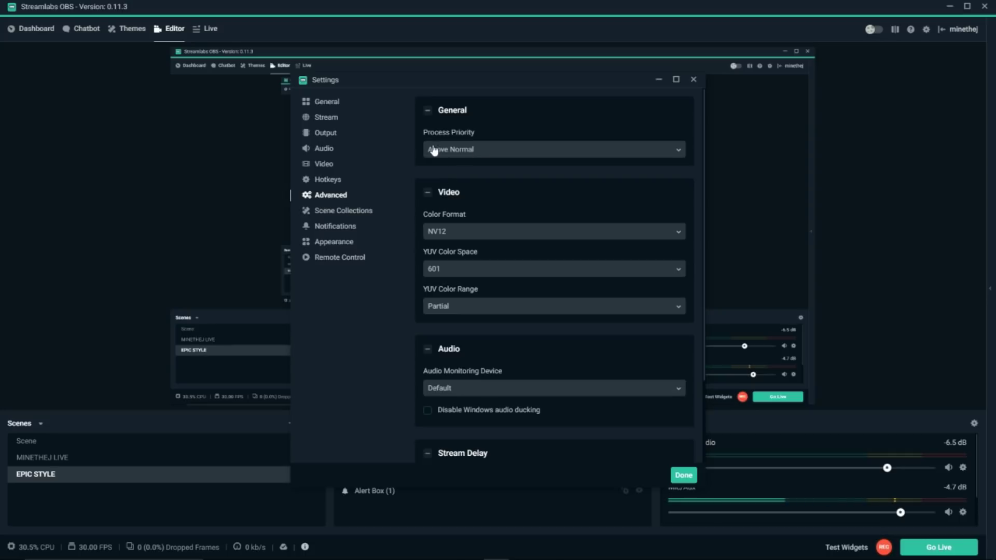
{"action": "left_click", "coordinate": [492, 154]}
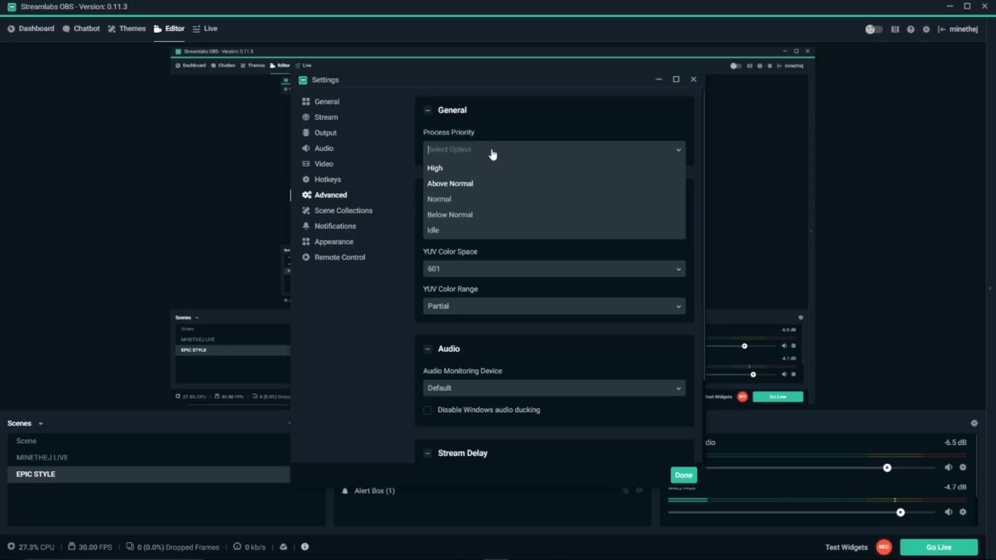
{"action": "left_click", "coordinate": [470, 184]}
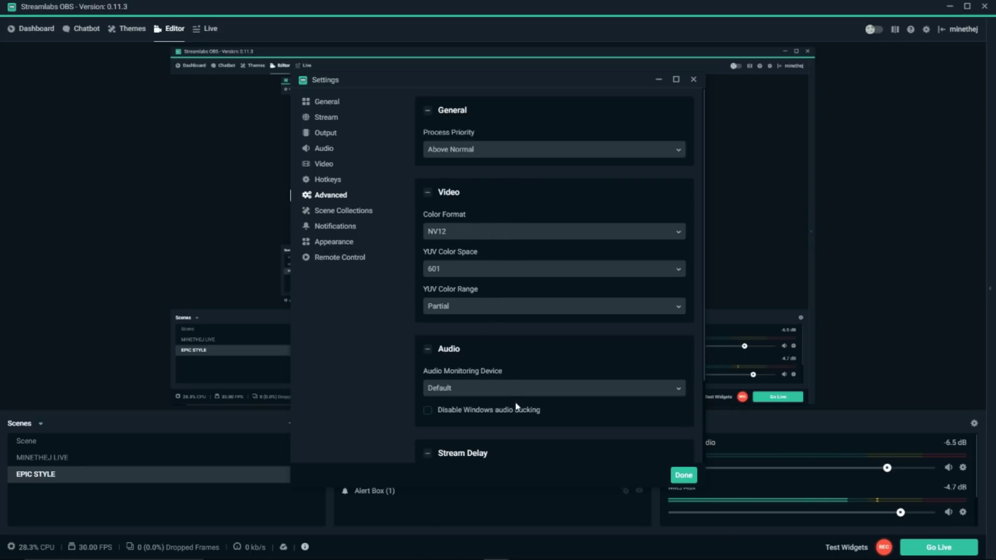
{"action": "scroll", "coordinate": [556, 375], "scroll_direction": "down", "scroll_amount": 2}
{"action": "scroll", "coordinate": [575, 343], "scroll_direction": "up", "scroll_amount": 1}
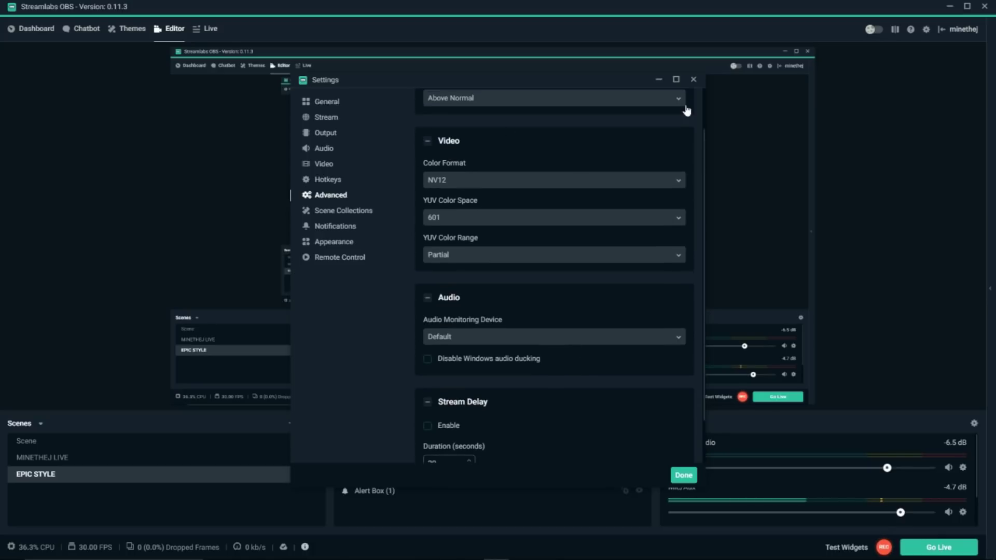
{"action": "left_click", "coordinate": [683, 475]}
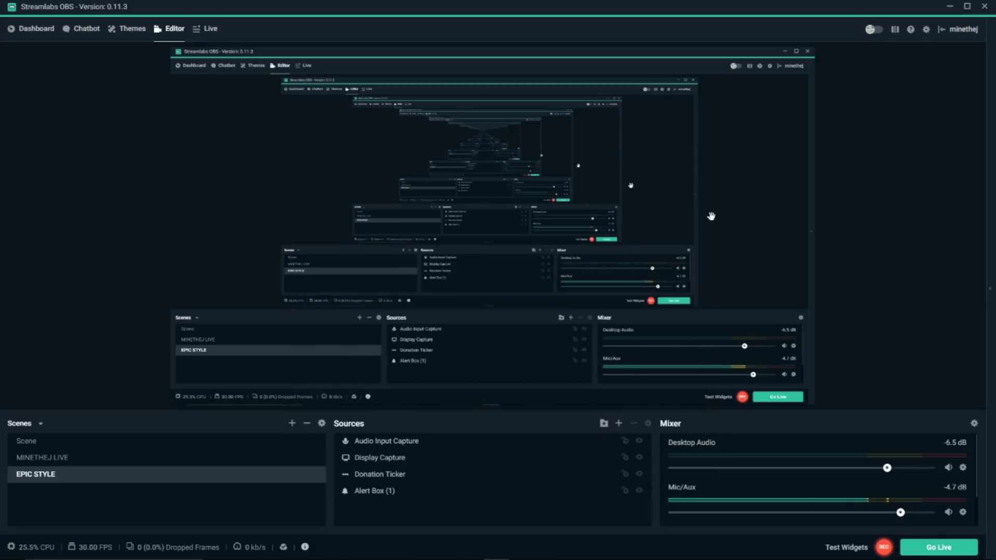